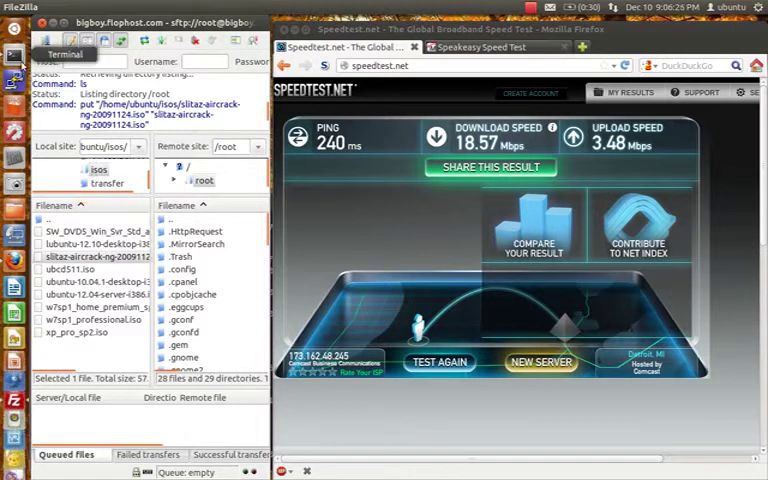
click(14, 55)
text(cle)
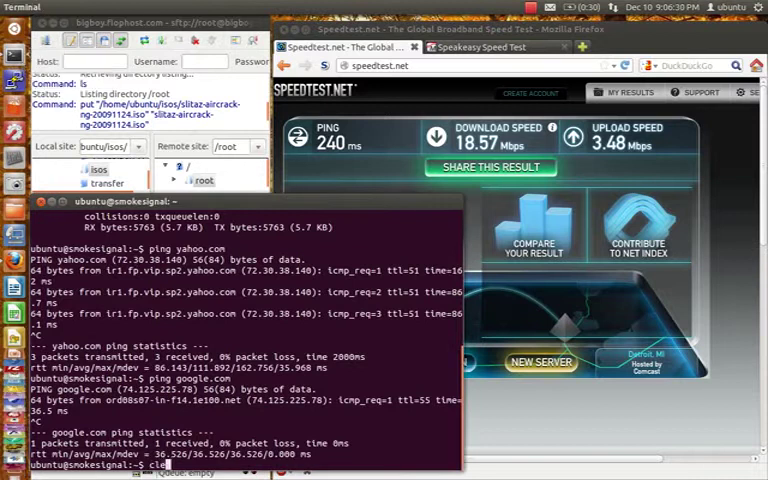
text(r)
key(Return)
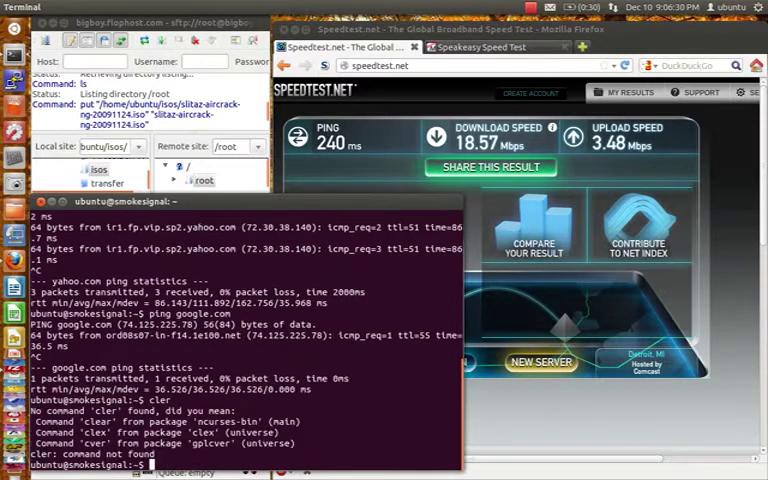
text(cler)
key(BackSpace)
text(ar)
key(Return)
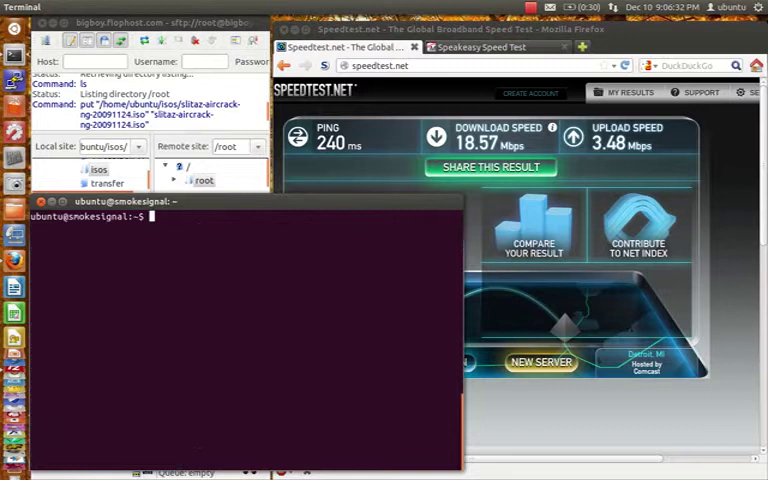
text(ifcon)
text(f)
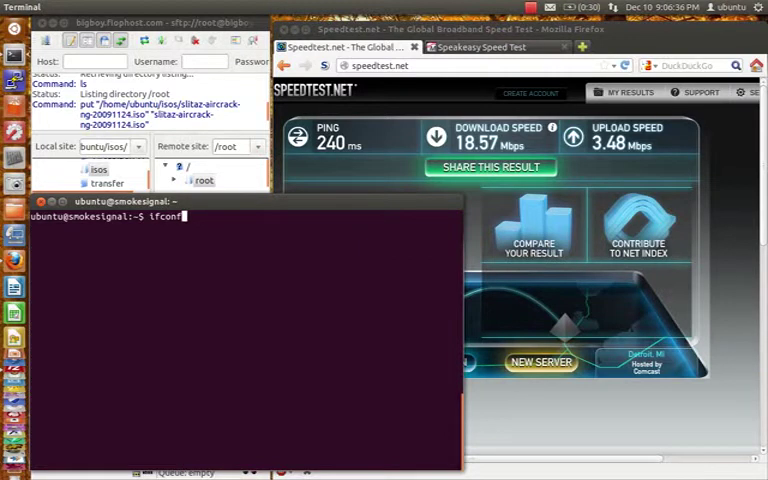
text(ig)
key(Return)
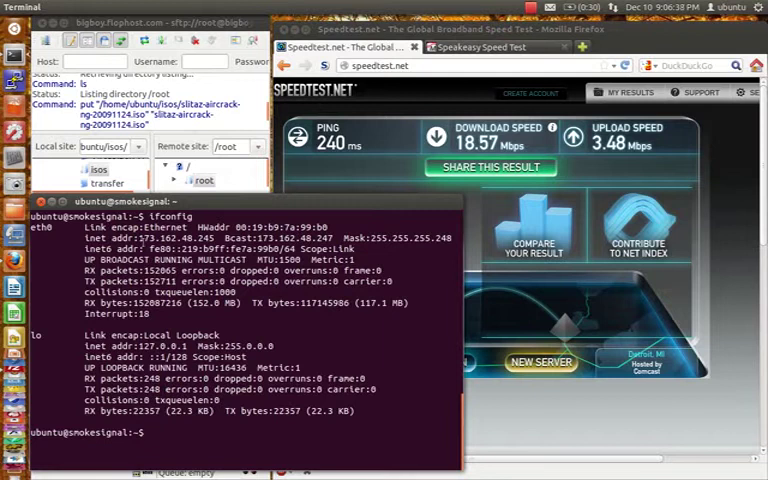
drag(139, 238, 214, 238)
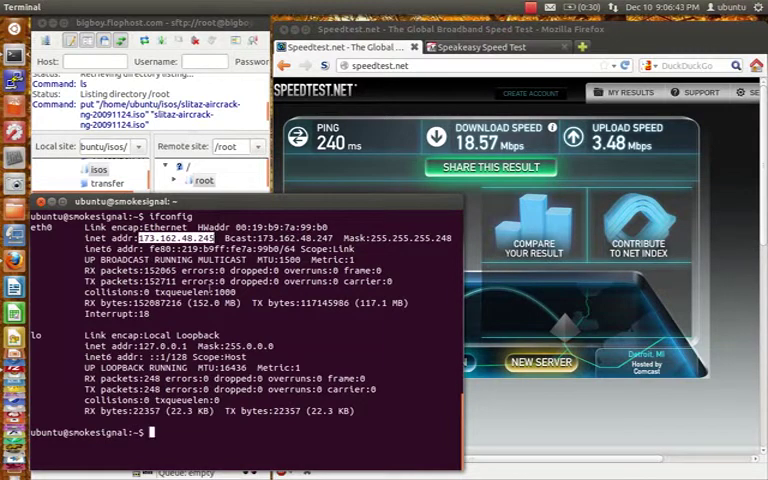
text(ping yaoo)
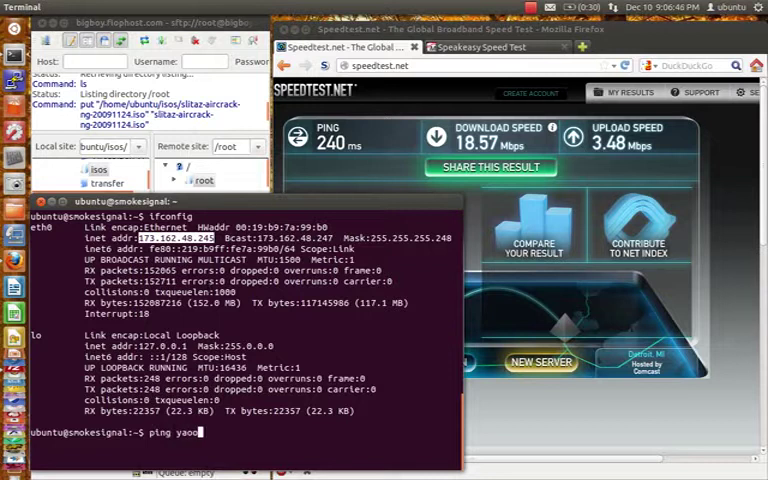
Step: Briefly ping yahoo.com and google.co, then clear the terminal
key(BackSpace)
key(BackSpace)
text(hoo.com)
key(Return)
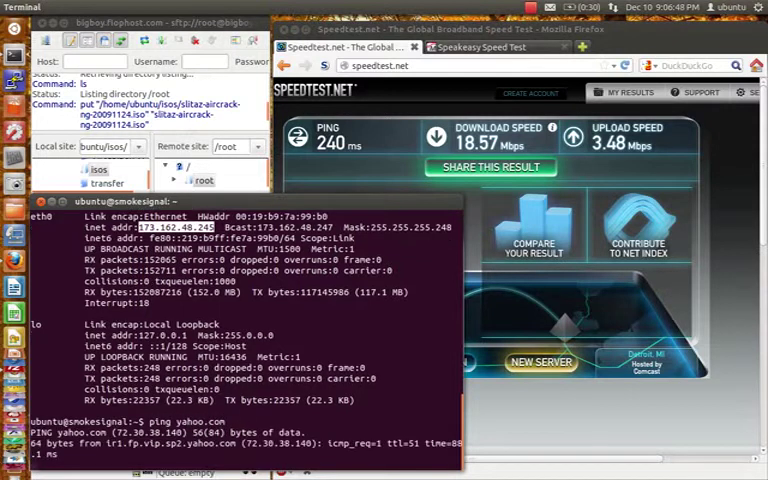
key(ctrl+c)
text(ping google.)
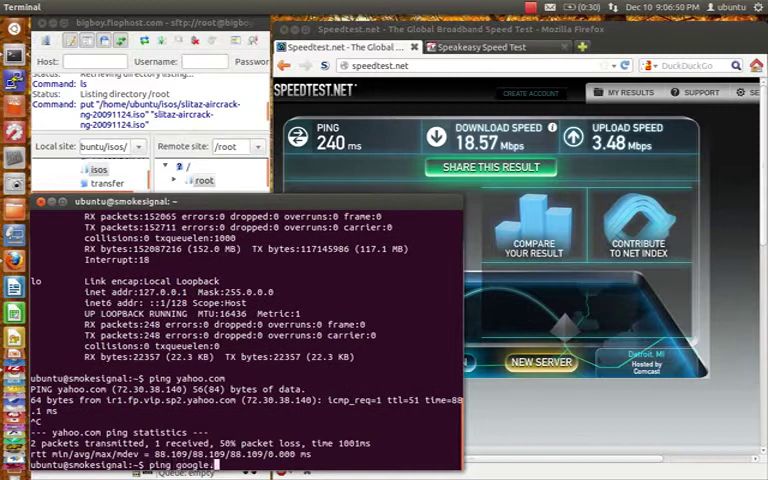
text(co)
key(Return)
key(ctrl+c)
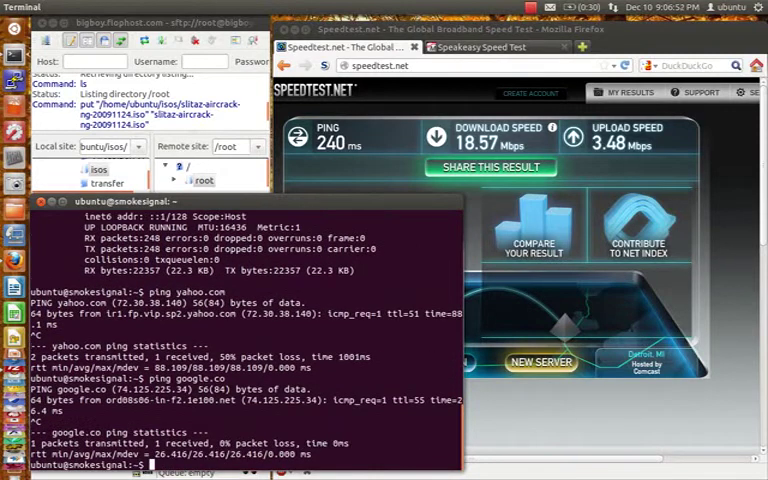
text(cls)
key(Return)
text(clear)
key(Return)
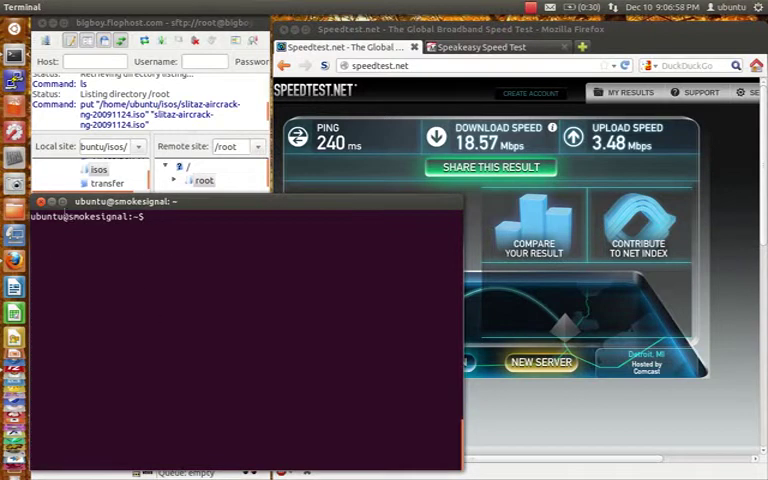
Step: Back in FileZilla, select the local lubuntu-12.10-desktop ISO in the isos folder
click(40, 201)
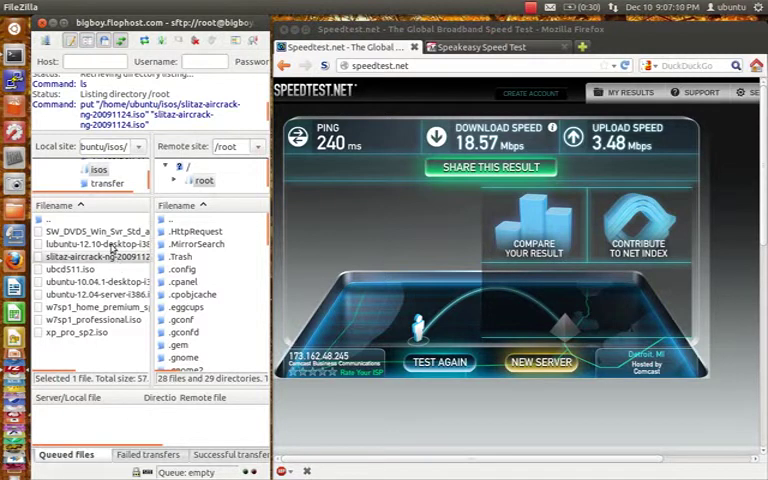
click(113, 245)
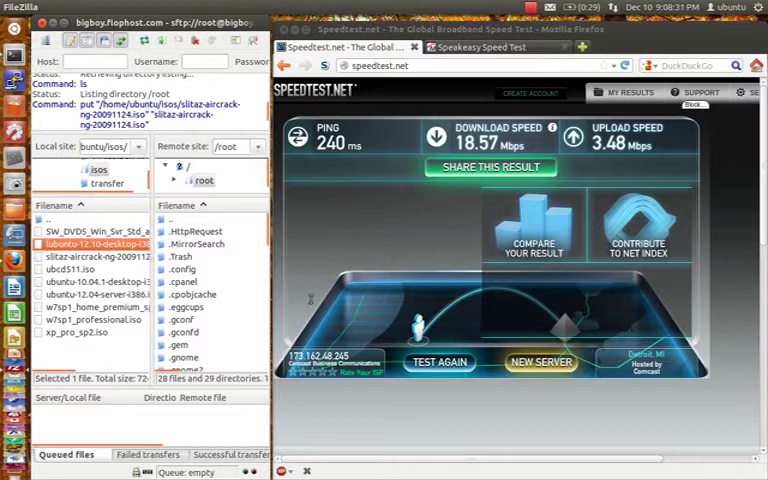
Step: Rerun Speedtest.net (18 ms ping, 21.23 Mbps down), then go to the Speakeasy test
click(438, 363)
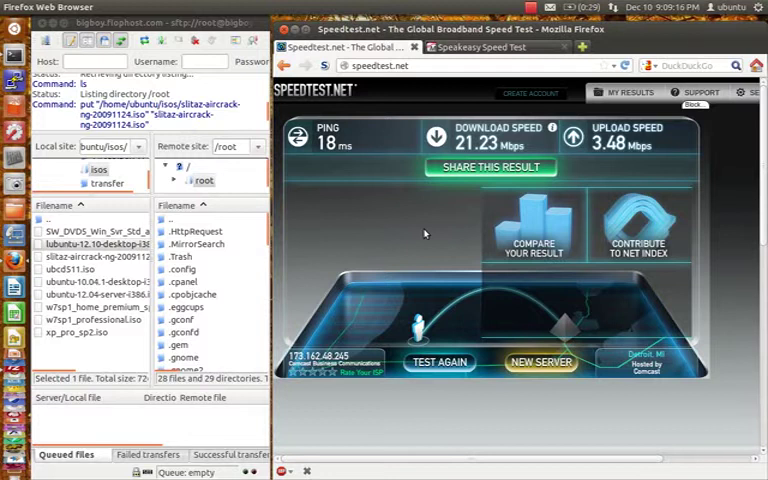
click(482, 49)
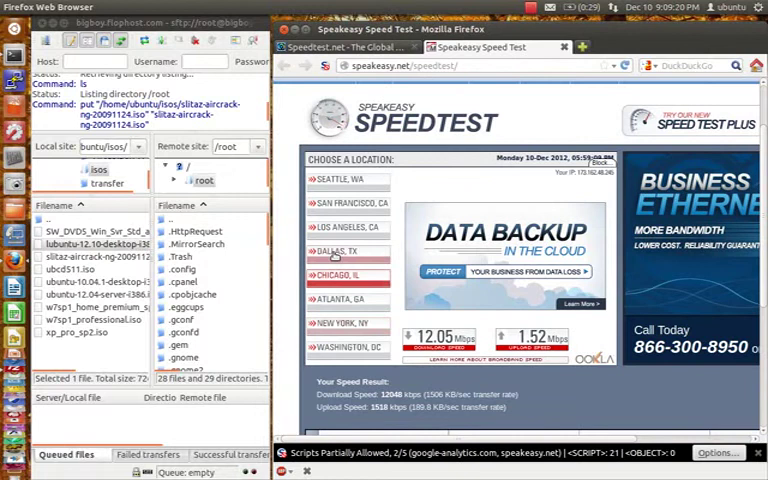
Step: Run Speakeasy against Chicago, IL (20.91 Mbps down, 3.57 up), then view Speedtest.net results
click(336, 276)
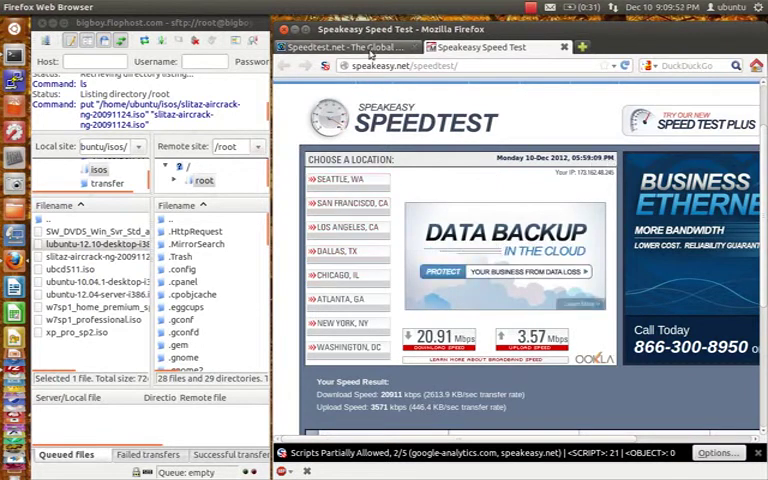
click(369, 50)
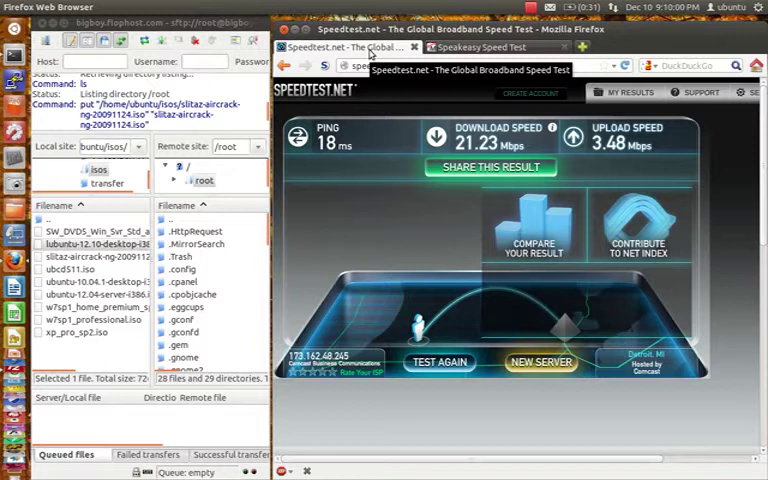
Step: Upload lubuntu-12.10-desktop-i386.iso to /root, confirming the password and overwriting the remote copy
click(93, 250)
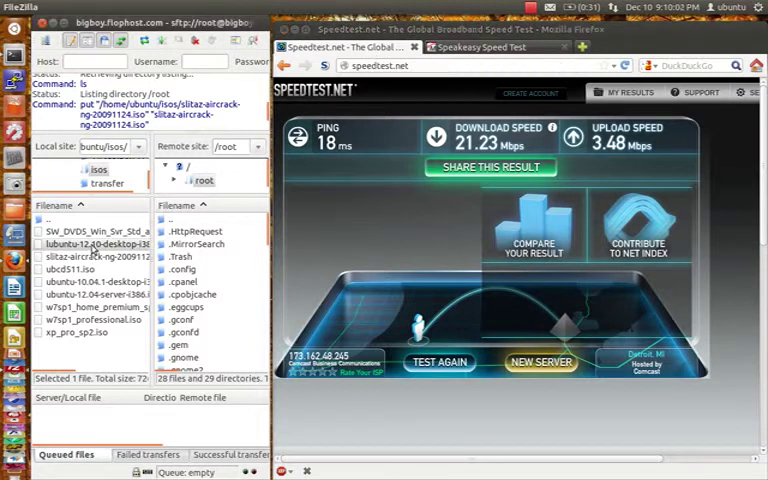
right_click(95, 250)
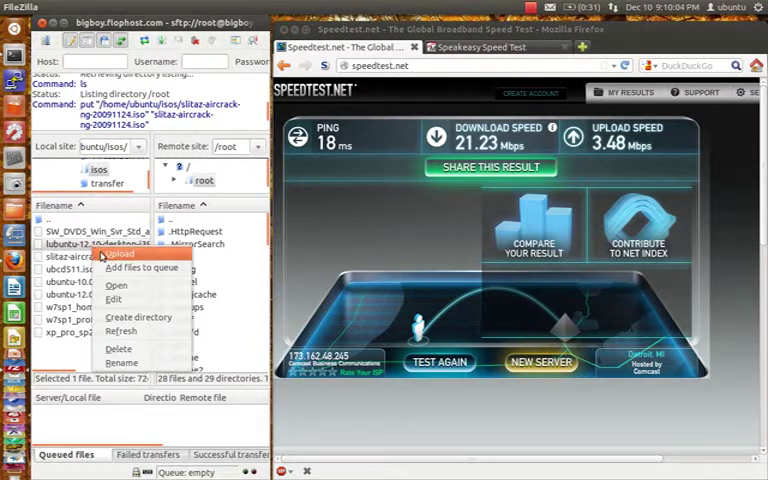
click(101, 256)
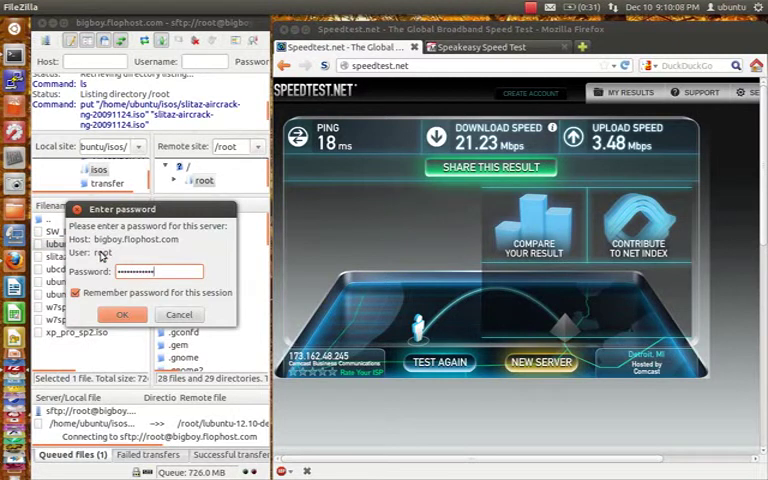
key(Return)
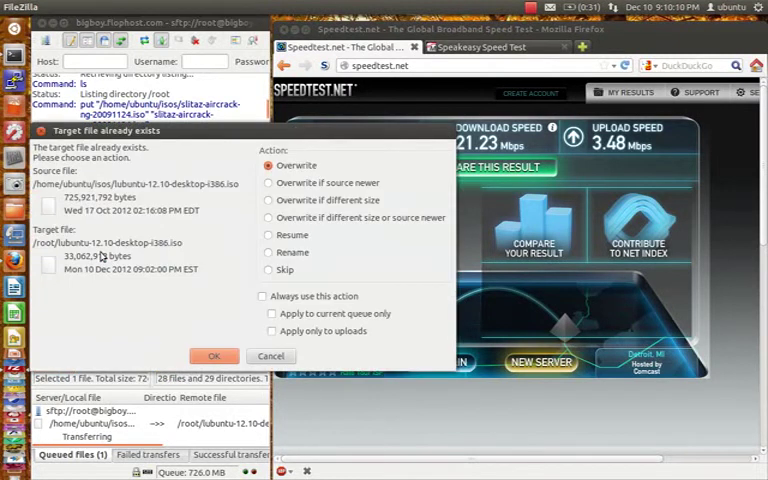
click(227, 362)
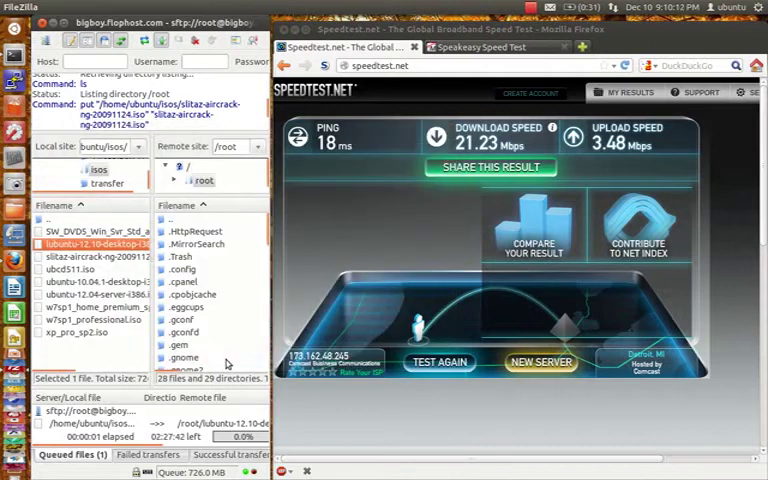
click(172, 432)
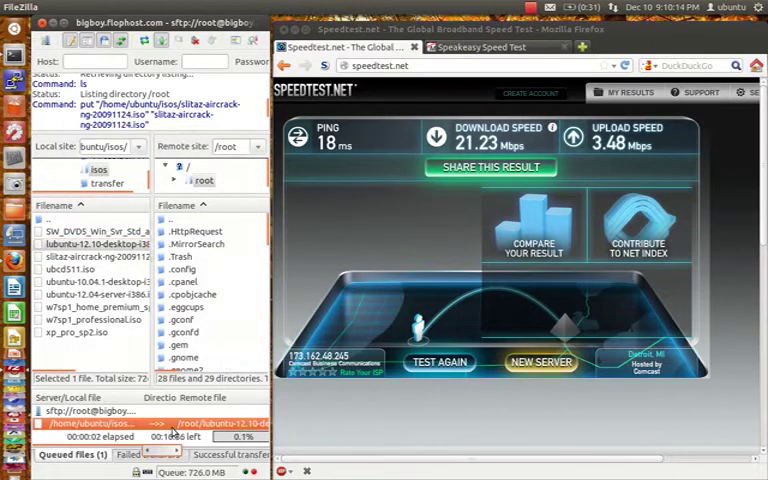
scroll(168, 450, right, 5)
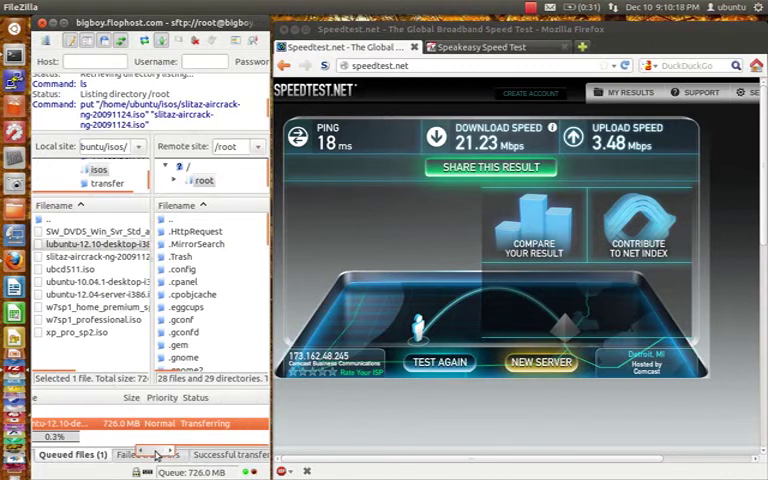
scroll(152, 455, left, 5)
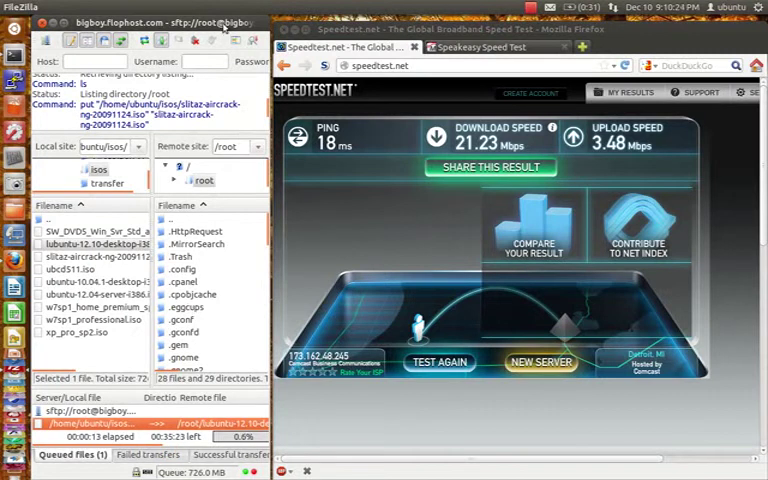
double_click(223, 22)
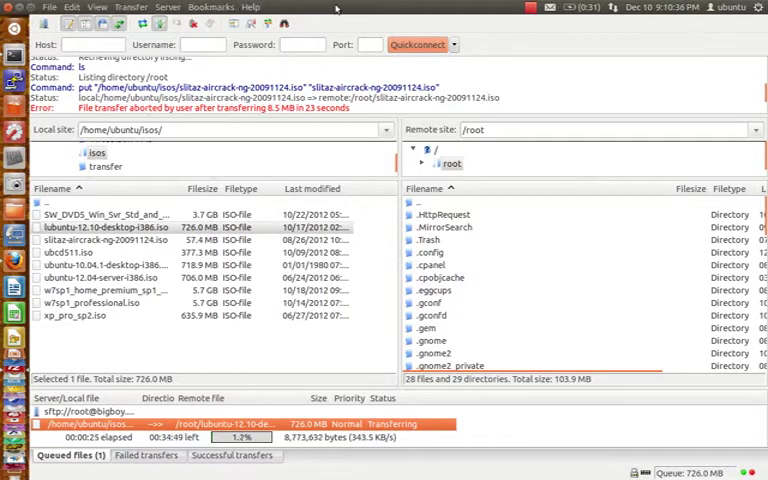
double_click(337, 8)
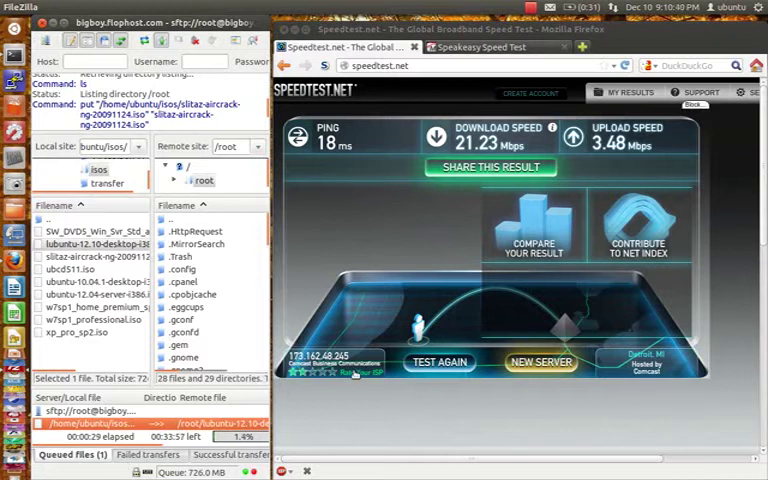
Step: Rerun Speedtest.net during the upload: 221 ms ping, 5.60 Mbps down, 1.50 Mbps up
click(417, 371)
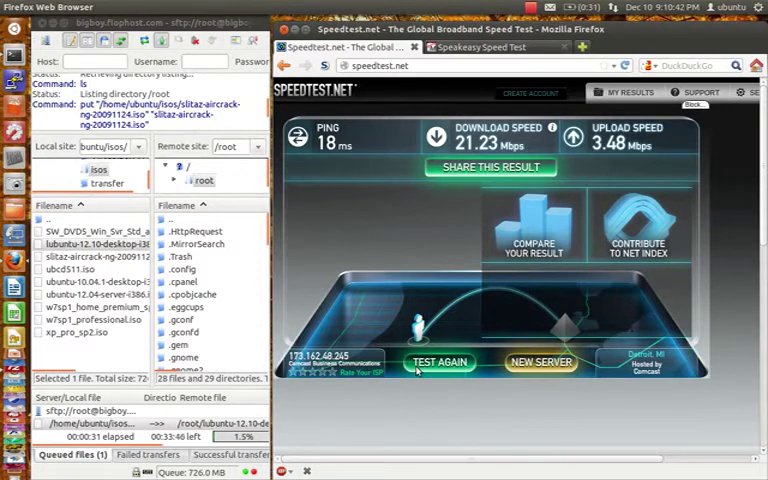
click(417, 368)
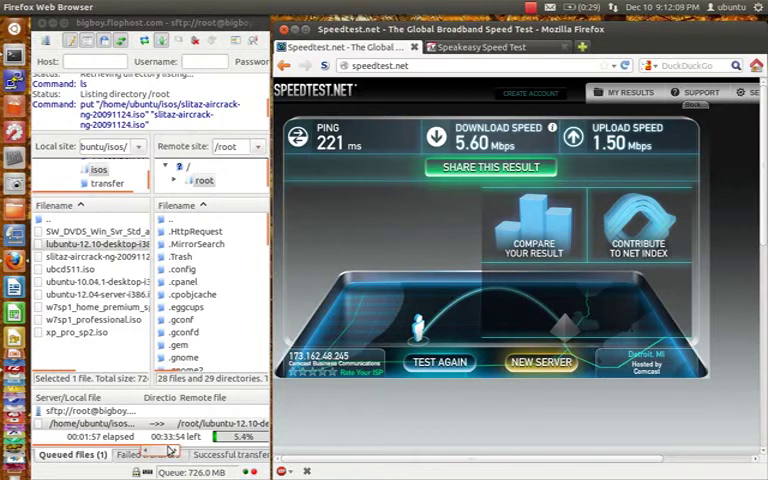
Step: Check the upload's queue progress, then start another Speedtest.net run in Firefox
click(119, 475)
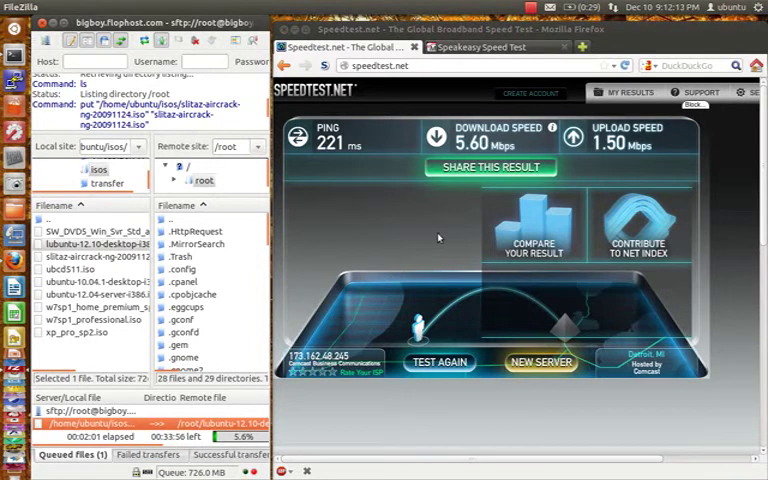
click(442, 364)
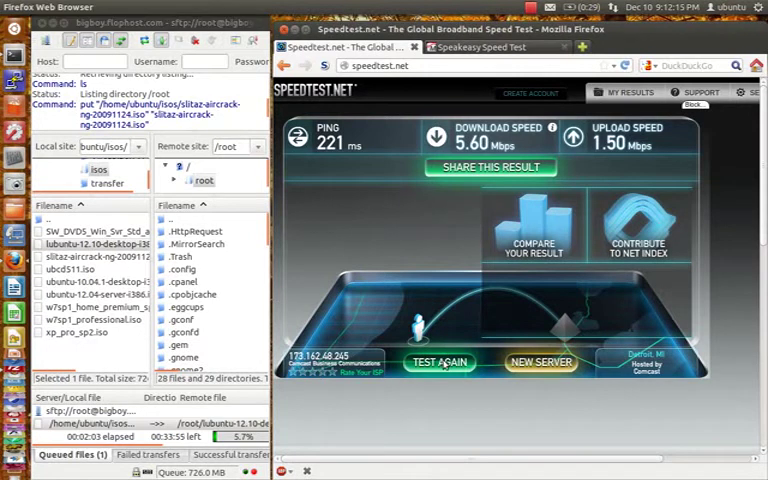
click(442, 364)
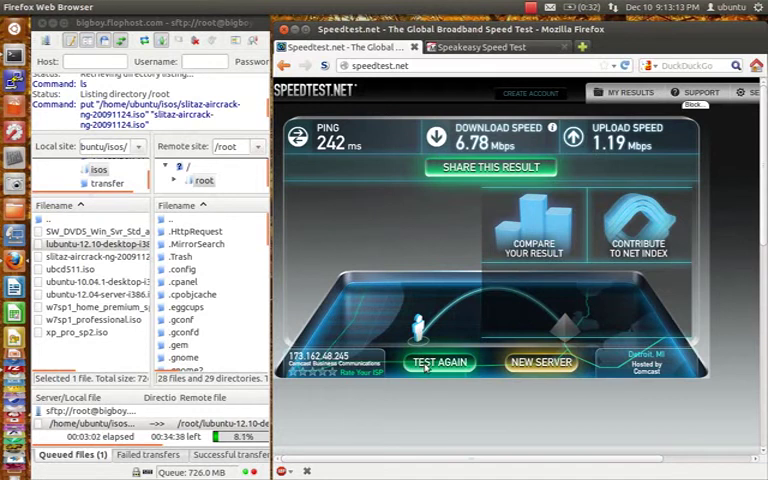
Step: Use Stop and remove all to cancel the lubuntu upload and empty FileZilla's queue
click(127, 438)
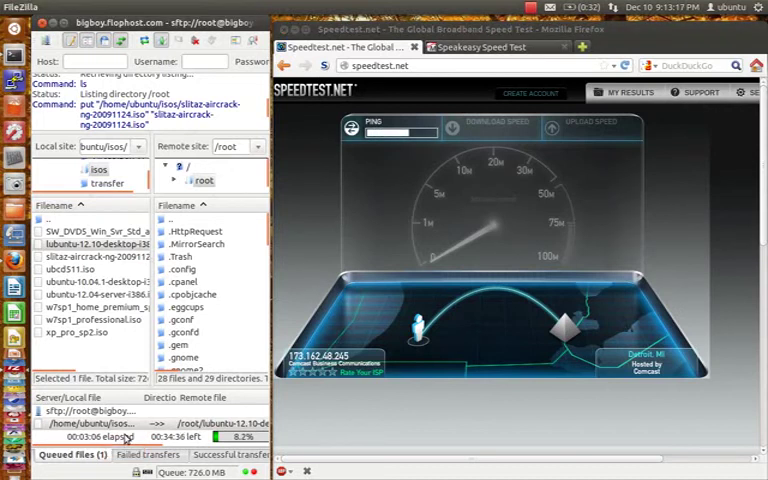
right_click(127, 438)
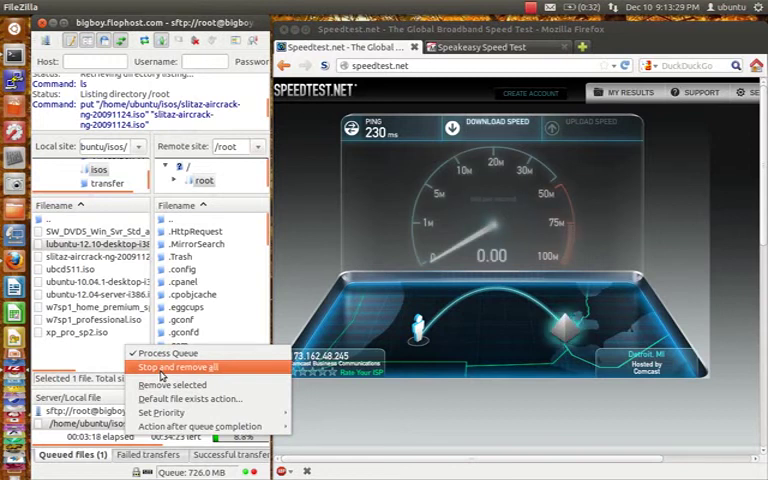
click(161, 372)
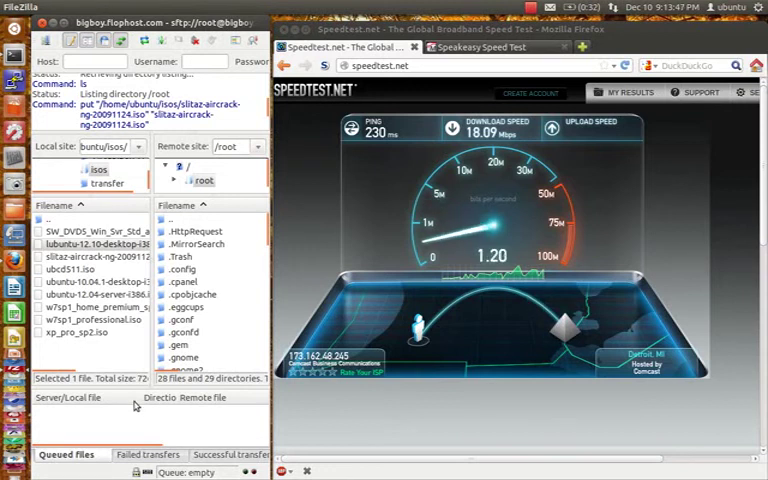
Step: Re-upload the lubuntu ISO, overwriting the partial remote copy, then bring up Speakeasy
right_click(104, 246)
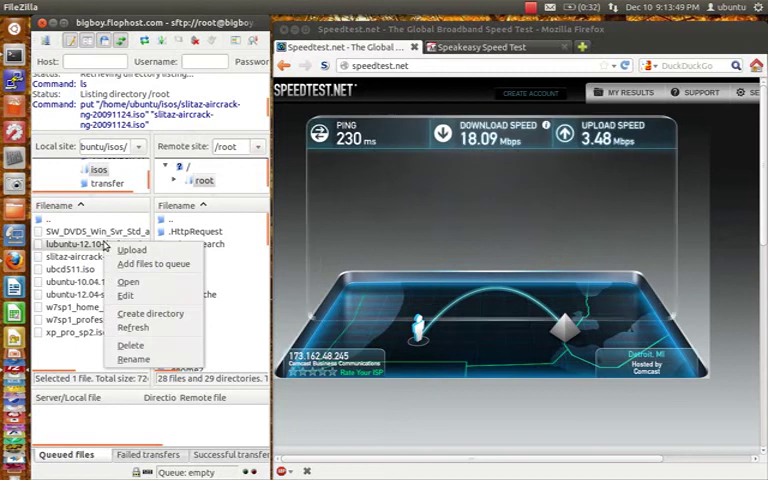
click(116, 251)
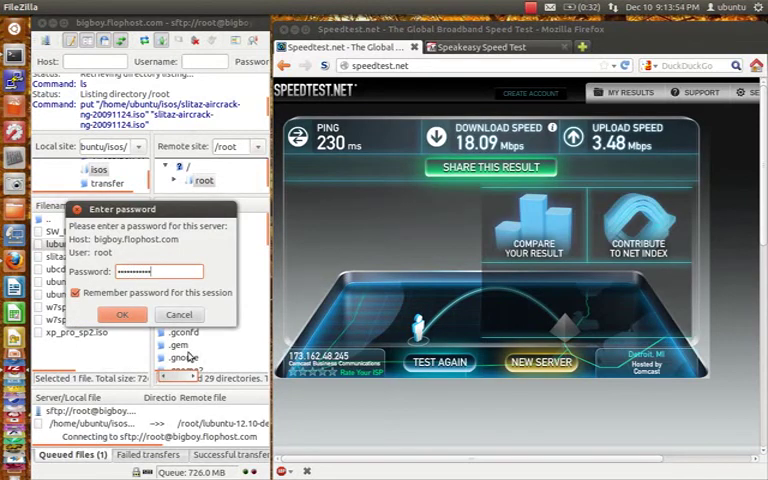
key(Return)
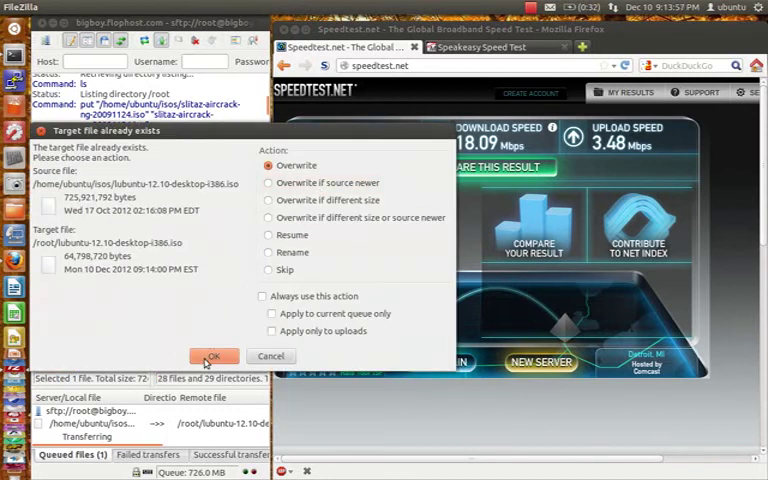
click(208, 357)
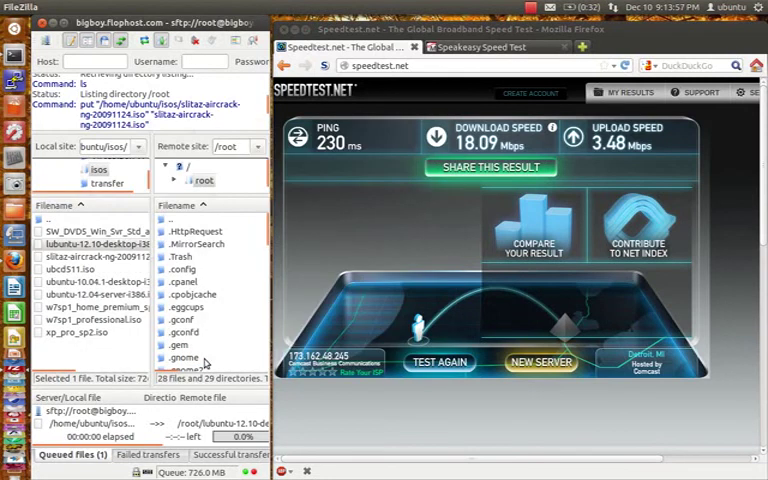
click(478, 50)
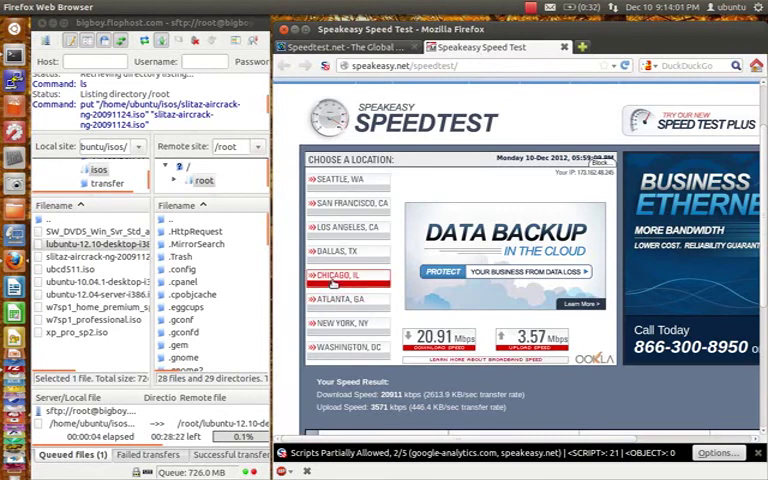
Step: Test Speakeasy against Chicago, IL during the upload: 13.90 Mbps down, 1.46 Mbps up
click(333, 280)
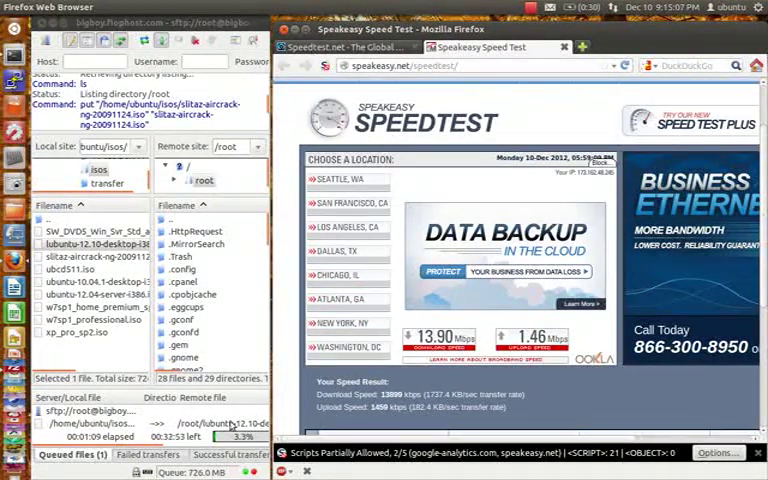
Step: Use Stop and remove all on the queued lubuntu upload, leaving the transfer queue empty
right_click(110, 438)
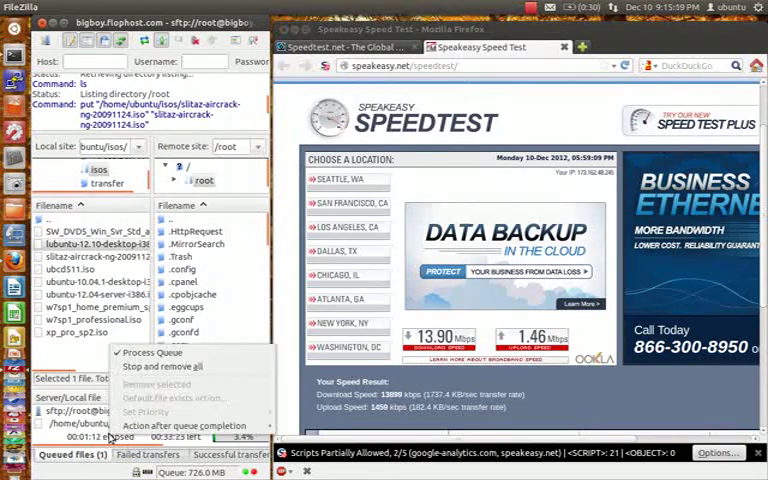
click(157, 368)
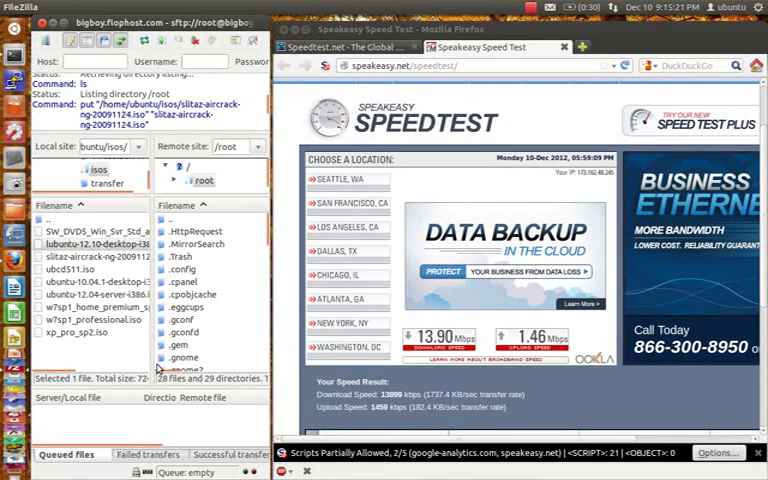
click(85, 115)
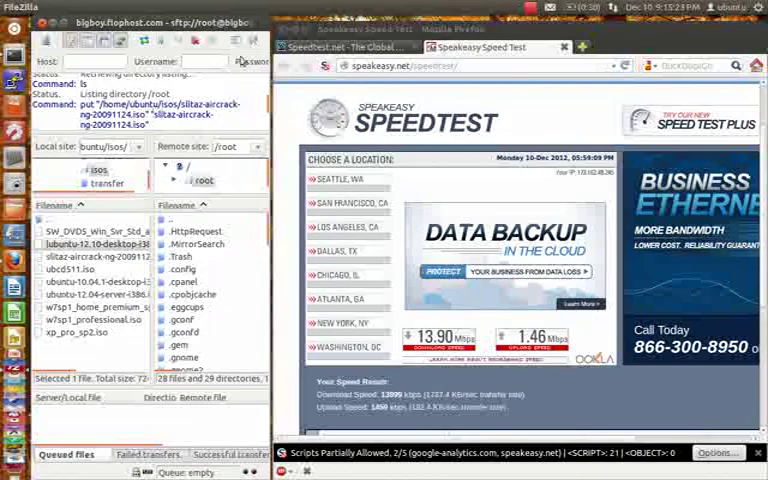